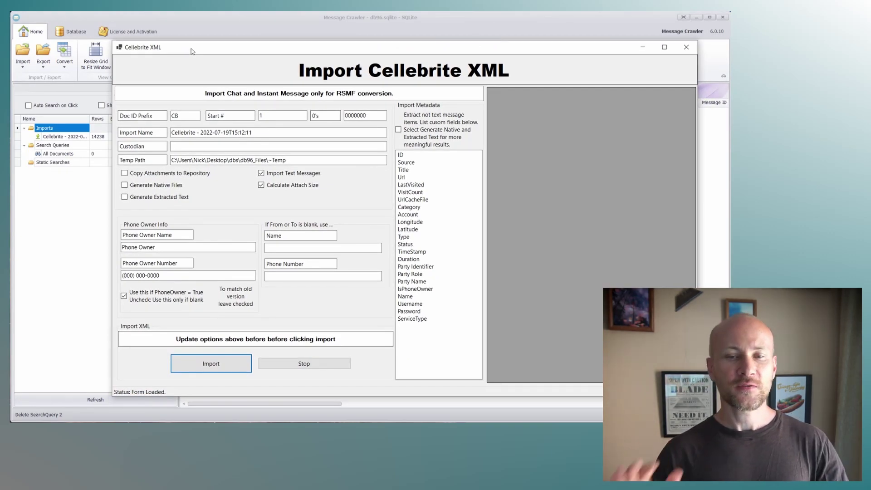
Enable non-text-message metadata extraction for the listed custom fields in the Cellebrite XML import form
left_click(229, 365)
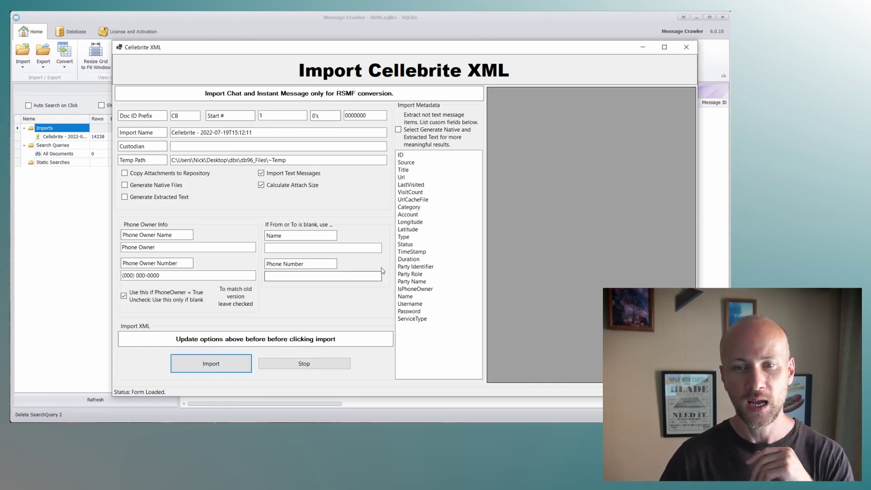
left_click_drag(454, 325, 427, 170)
left_click(426, 176)
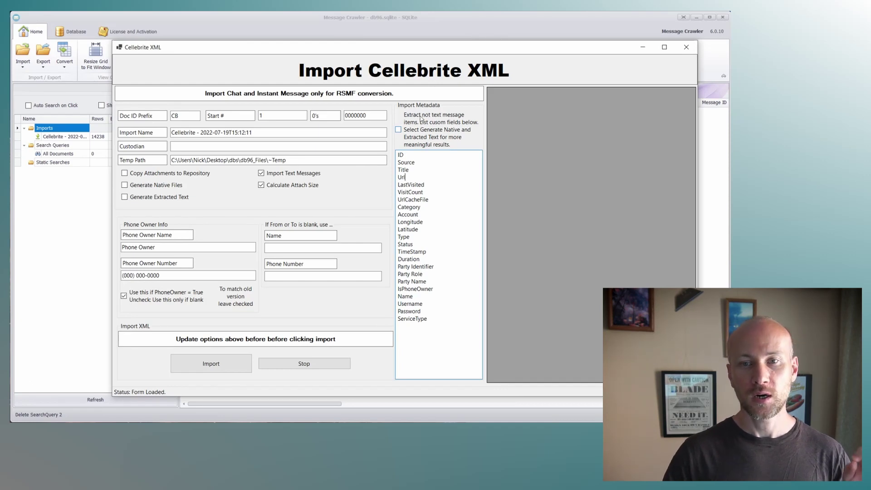
left_click(398, 130)
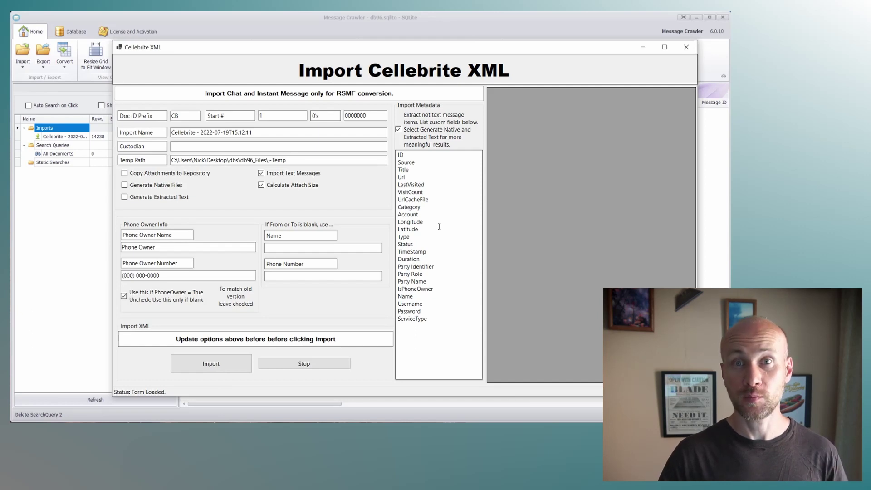
left_click_drag(451, 318, 393, 147)
left_click(455, 328)
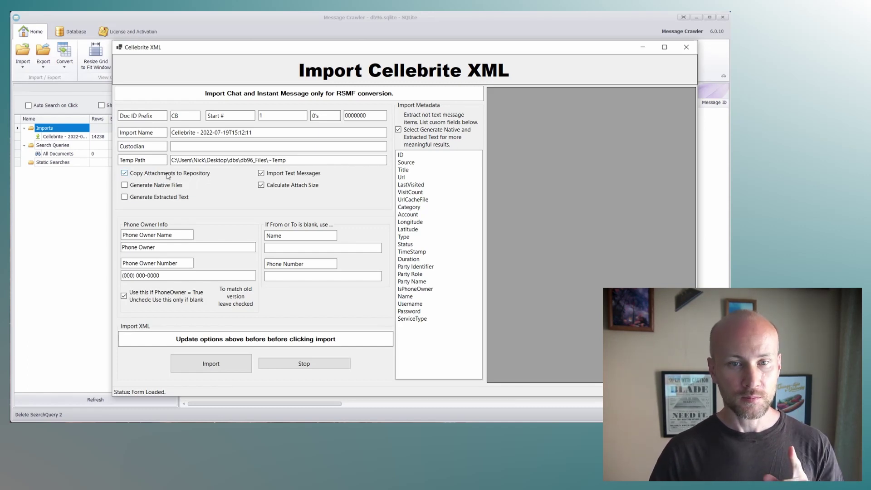
Enable native file and extracted text generation for the import, and close the form without importing
left_click(162, 188)
left_click(163, 200)
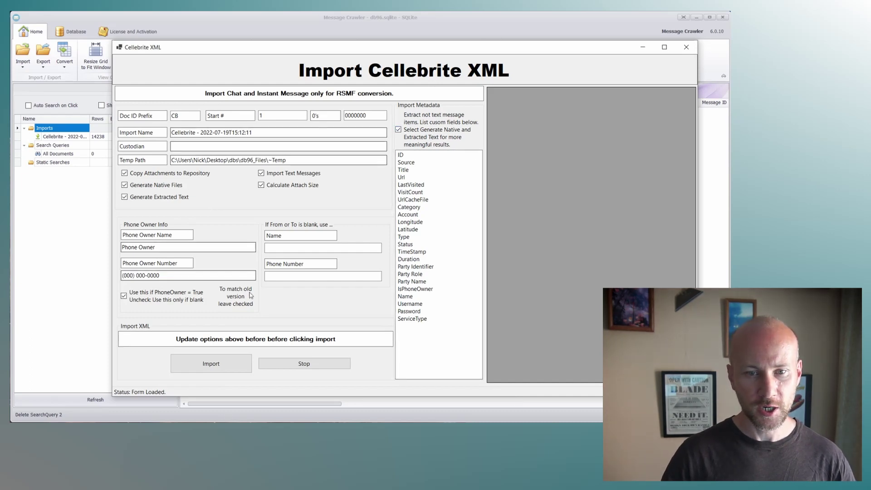
left_click(692, 50)
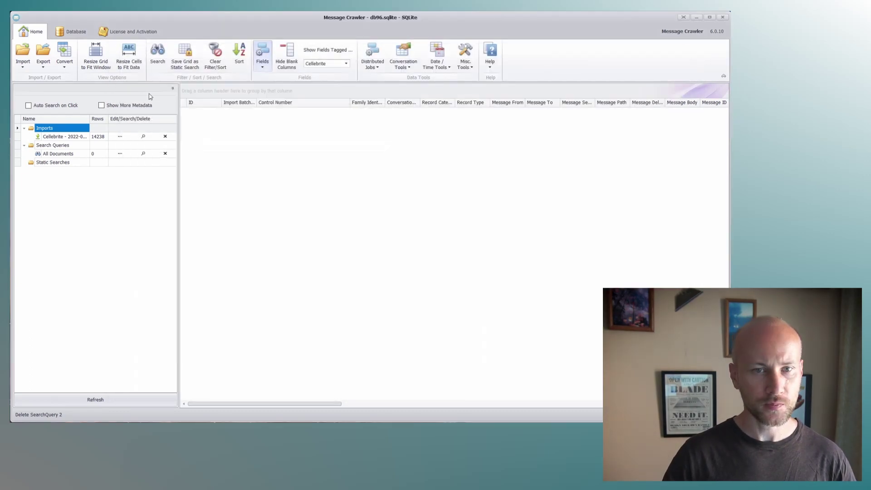
Load the existing Cellebrite import's records and check which Record Category values can be filtered
left_click(144, 136)
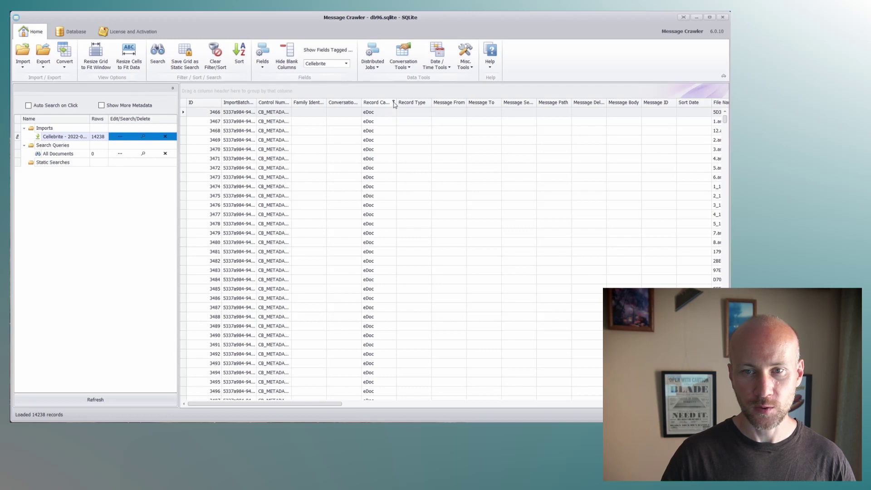
left_click(393, 102)
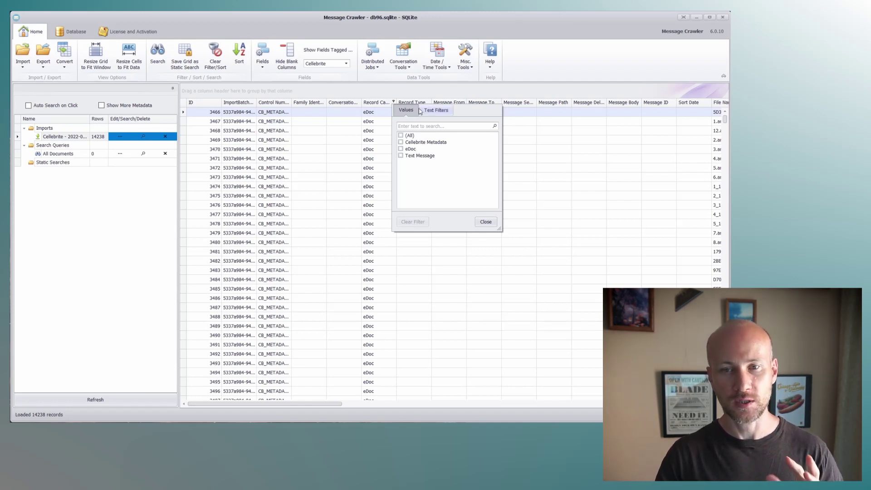
left_click(414, 89)
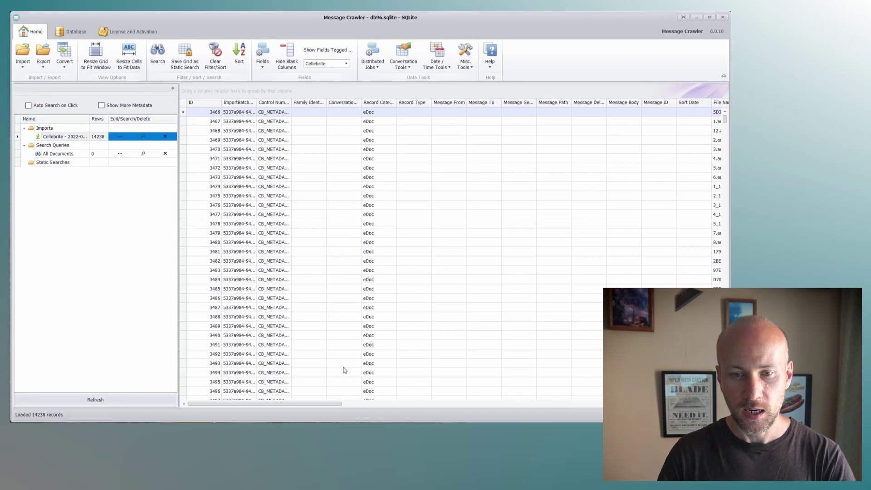
Examine the file name, source path and Cellebrite metadata columns of the eDoc records
left_click_drag(327, 403, 389, 403)
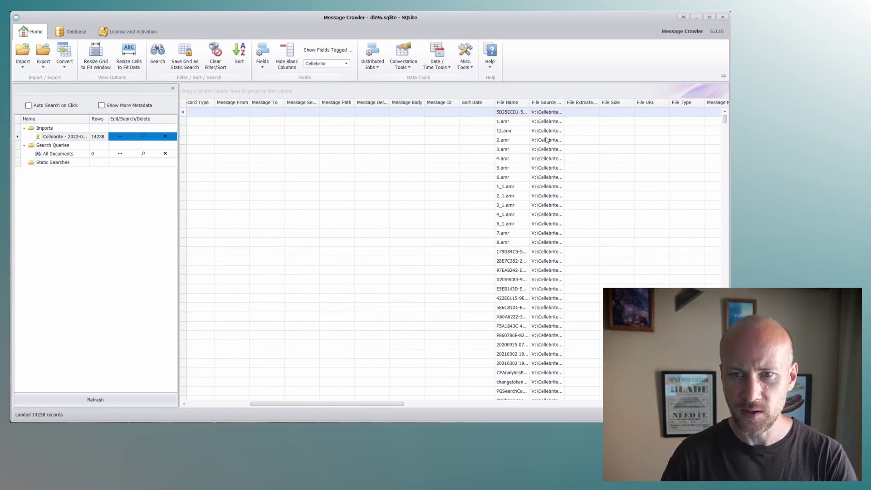
left_click_drag(381, 403, 587, 421)
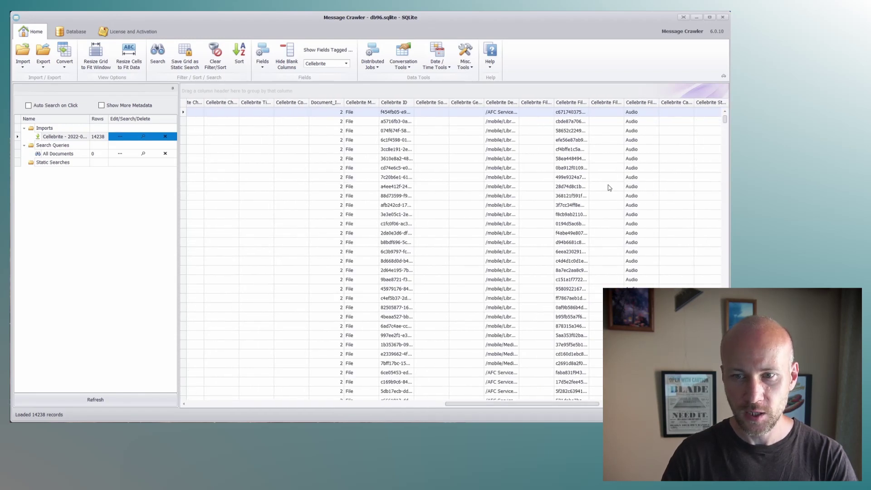
scroll(628, 227, "down", 3)
scroll(629, 237, "up", 3)
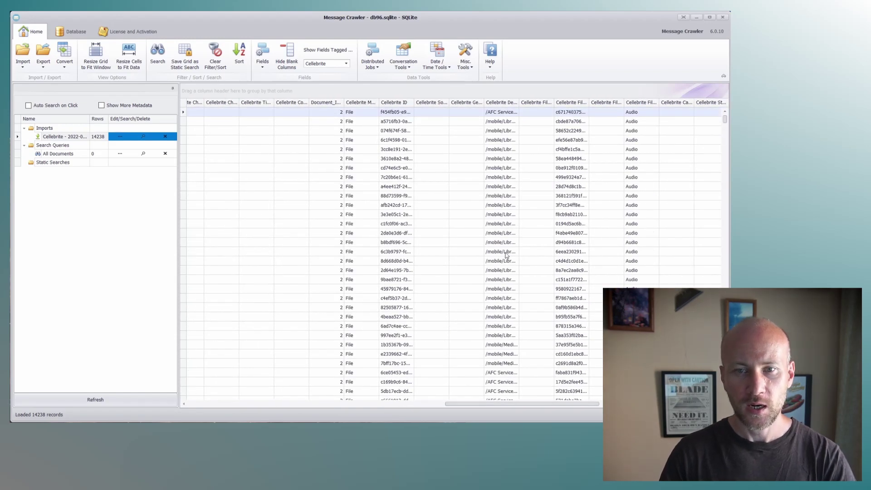
left_click_drag(511, 408, 328, 405)
left_click_drag(394, 401, 320, 404)
Widen the Record Category column and examine the Cellebrite-specific columns of the Cellebrite Metadata records
left_click_drag(723, 121, 723, 181)
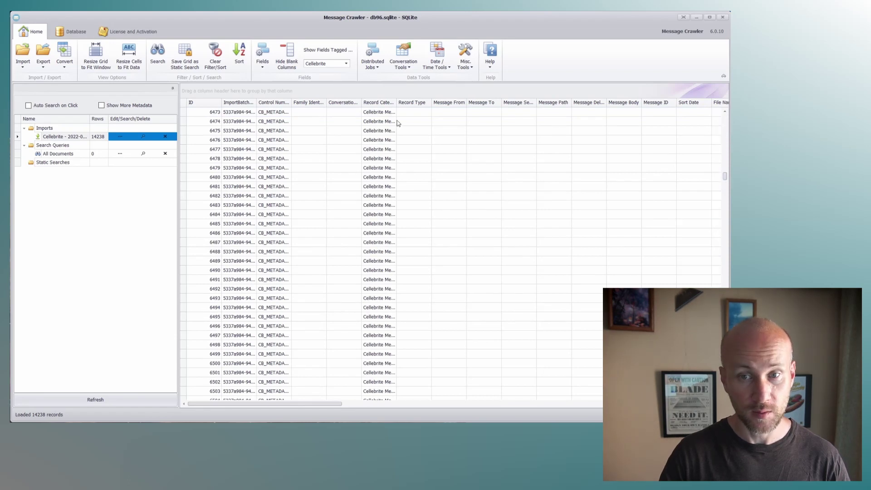
left_click_drag(397, 102, 434, 102)
left_click_drag(324, 404, 588, 419)
scroll(460, 247, "down", 4)
mouse_move(725, 177)
left_mouse_down()
mouse_move(724, 186)
mouse_move(724, 169)
left_mouse_up()
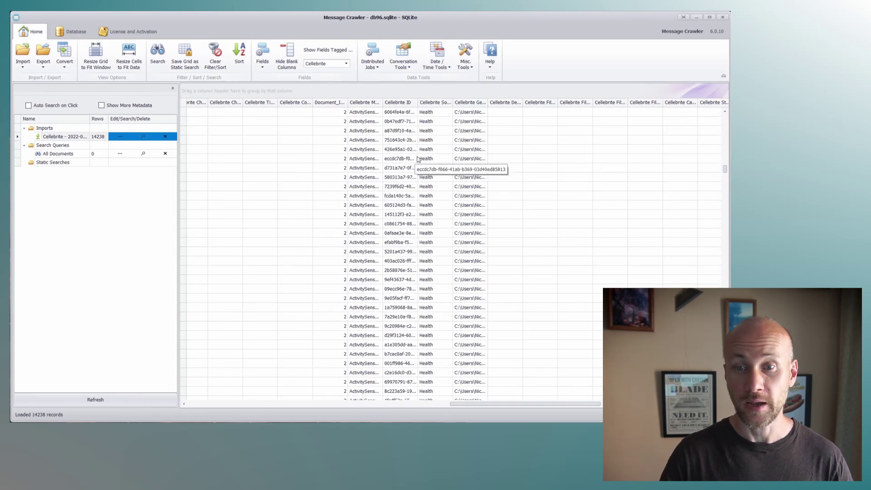
scroll(508, 250, "down", 5)
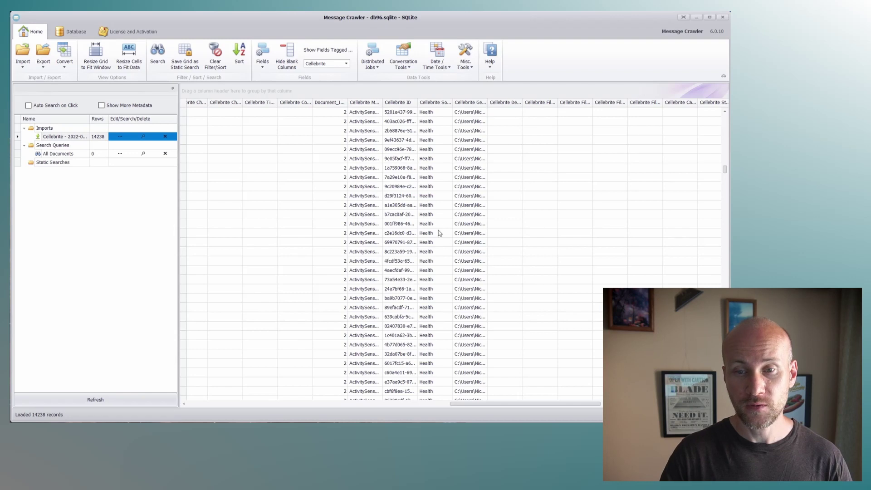
scroll(453, 252, "up", 15)
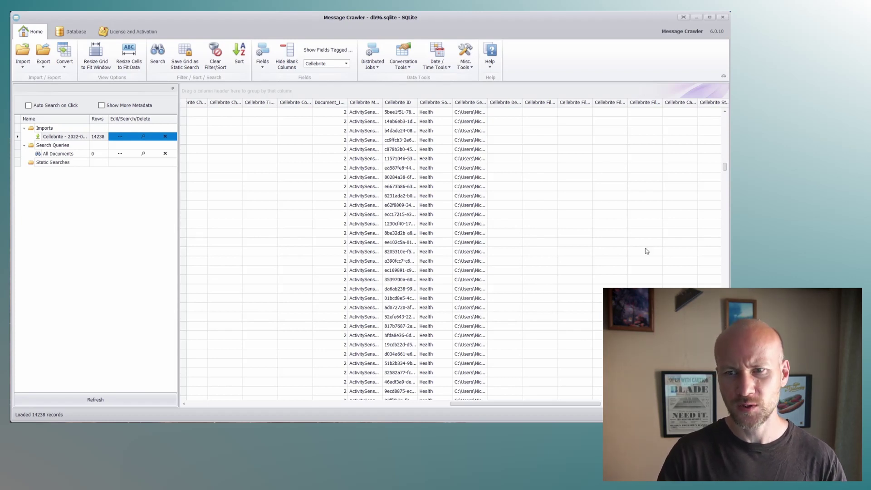
Examine the Text Message records with their record type, sender, recipient and message columns
left_click_drag(489, 403, 236, 404)
left_click_drag(724, 166, 725, 196)
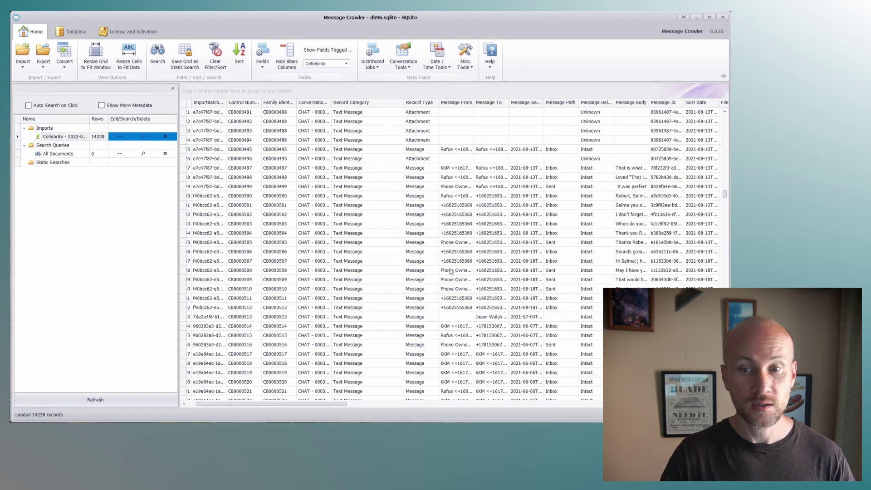
left_click_drag(325, 403, 308, 395)
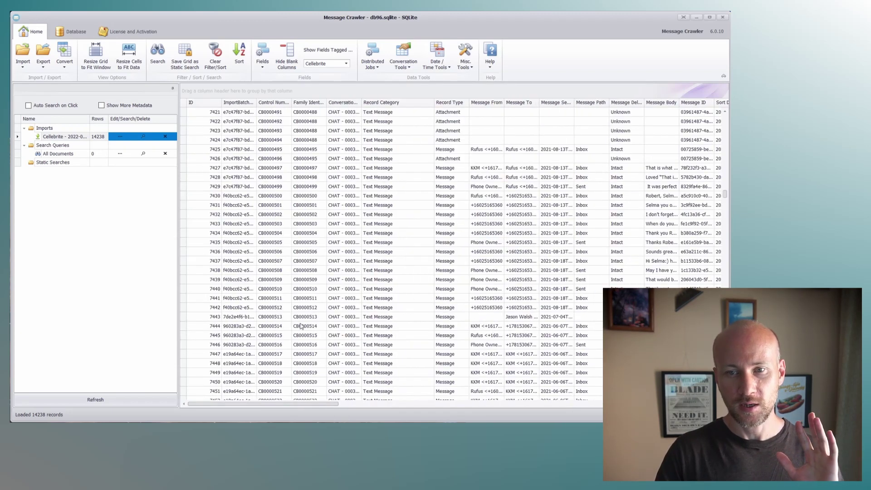
Narrow the main window so the Document Viewer sits beside it, and select Cellebrite Metadata record 6820
left_click_drag(725, 198, 725, 183)
left_click(378, 198)
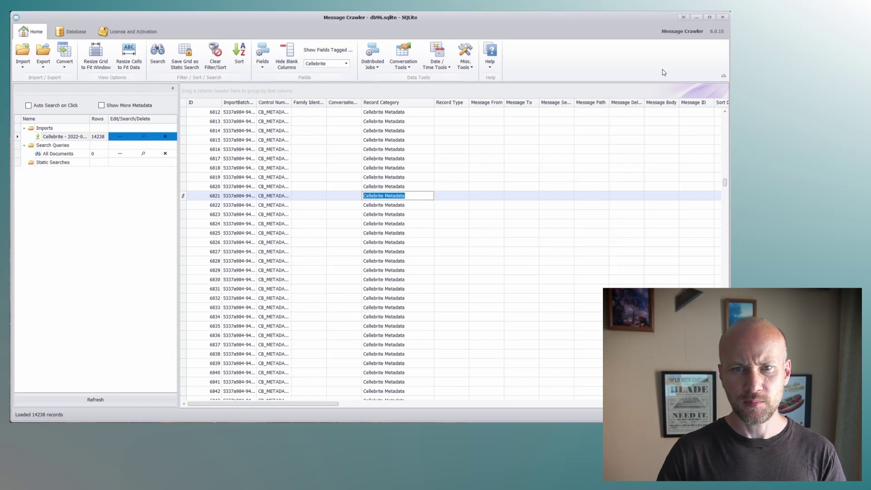
left_click(75, 33)
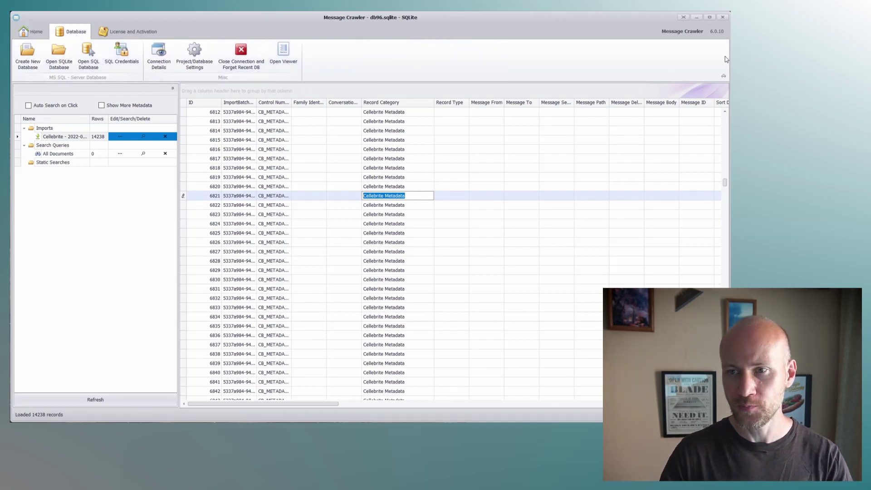
left_click_drag(729, 59, 463, 69)
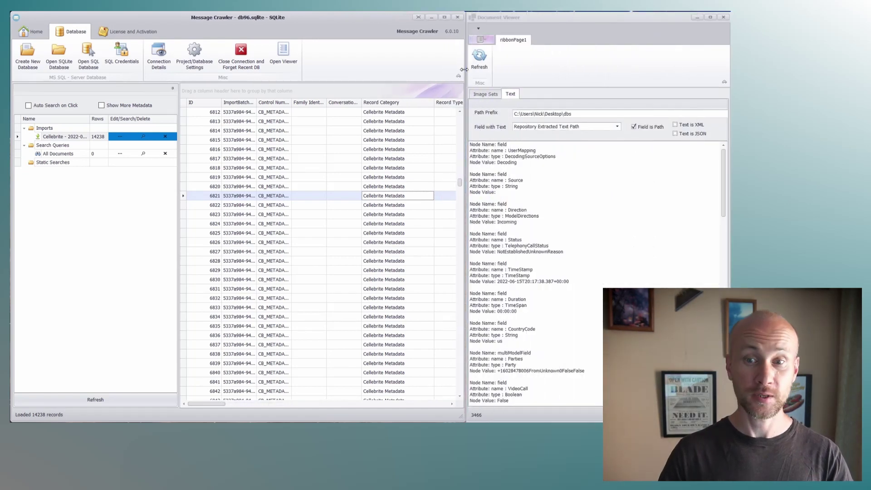
left_click(407, 186)
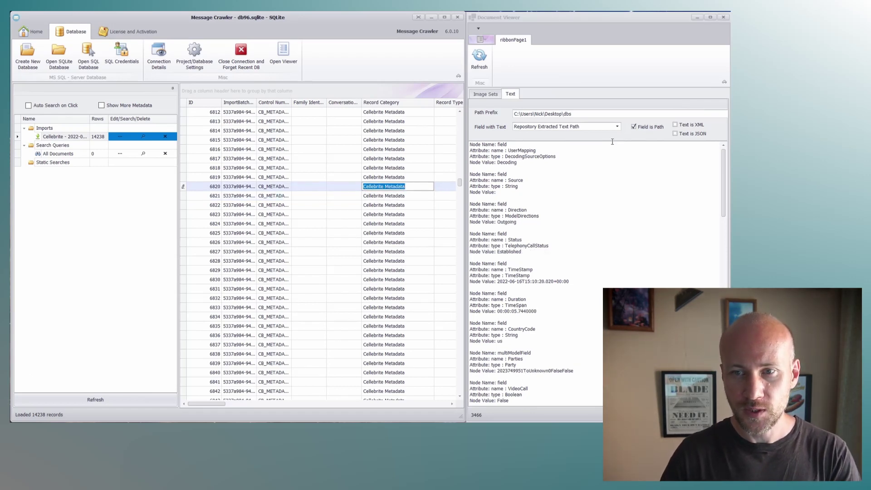
Display the record's native file in the Document Viewer using Repository Native Path, formatted as XML
left_click(616, 126)
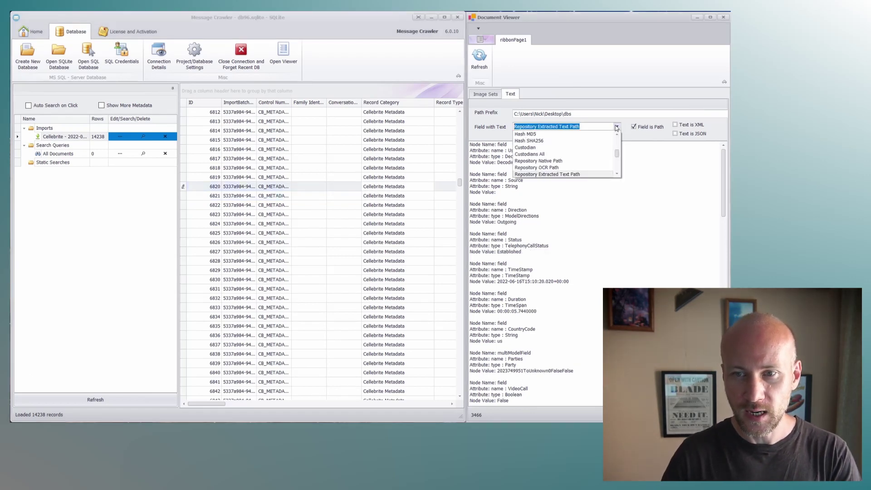
left_click(542, 161)
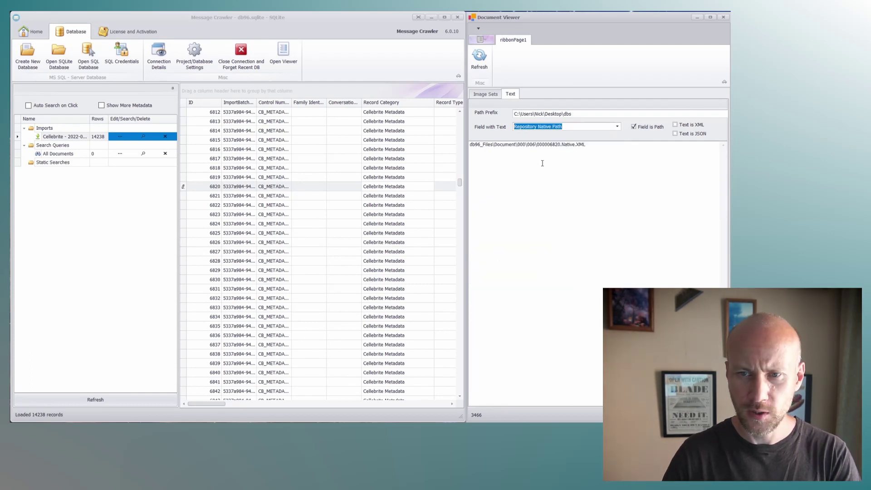
left_click(479, 56)
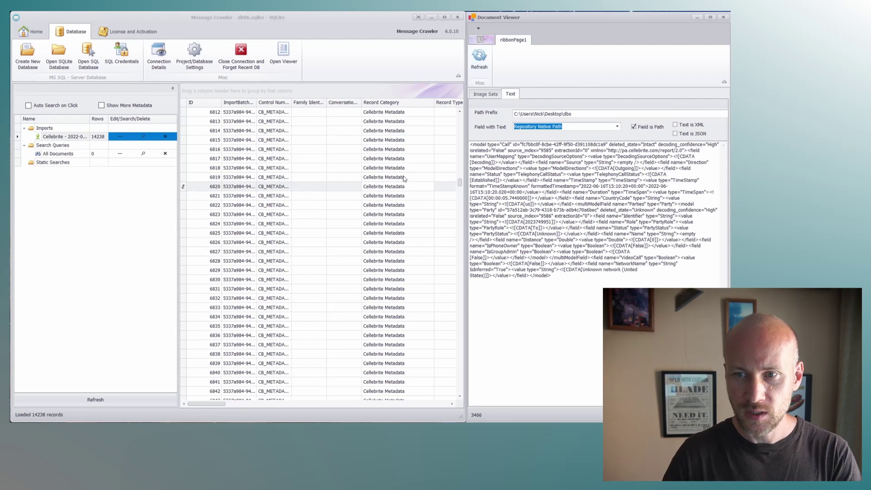
left_click(689, 125)
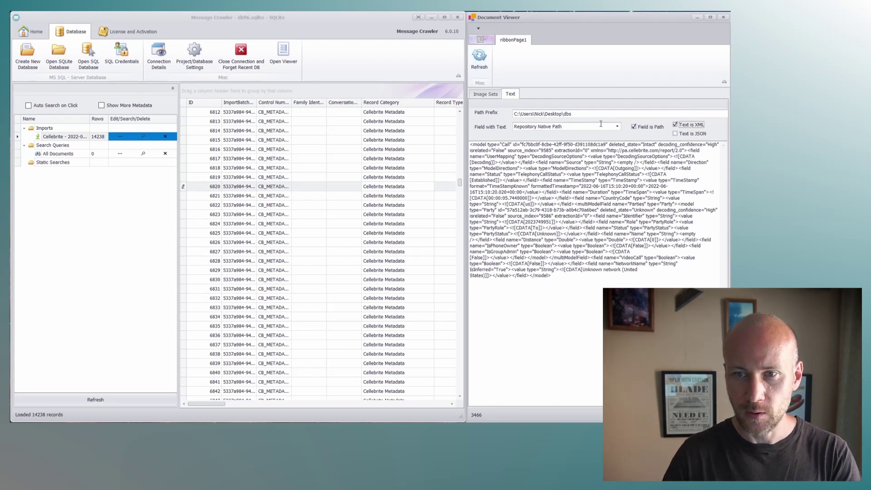
left_click(480, 56)
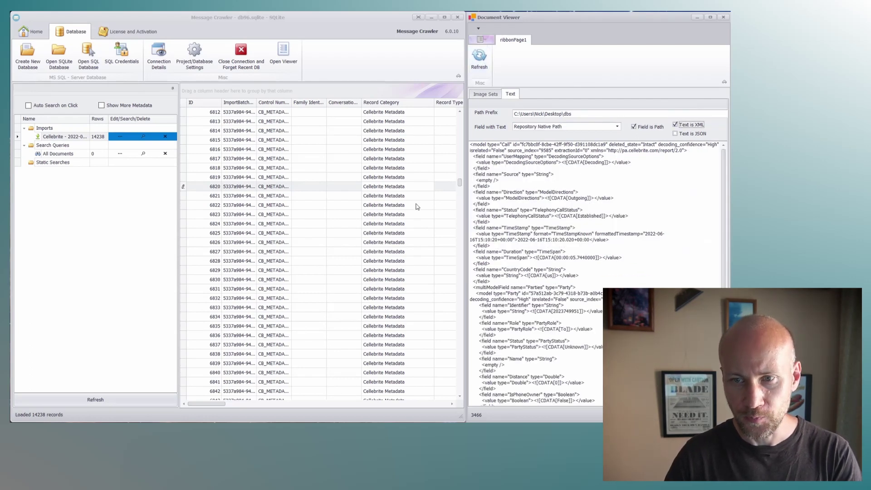
Select Cellebrite Metadata record 6822 and read through its XML in the Document Viewer
left_click(398, 204)
left_click(398, 205)
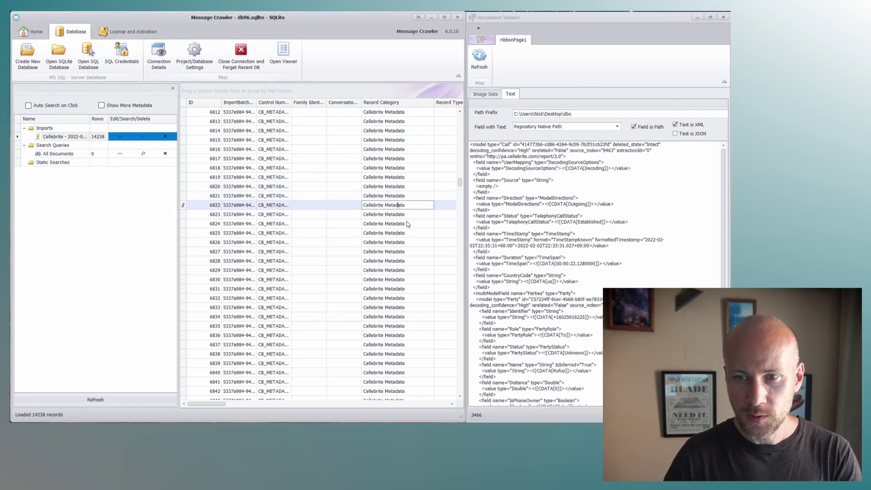
left_click_drag(724, 191, 714, 268)
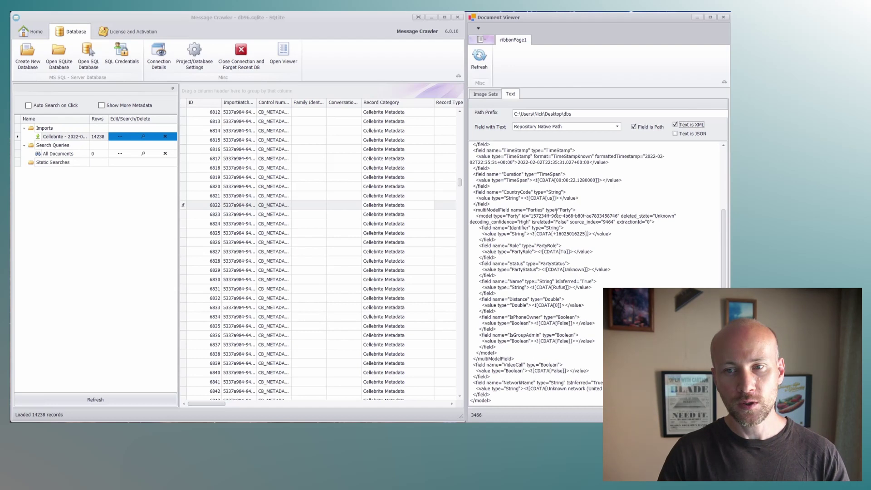
scroll(577, 161, "up", 4)
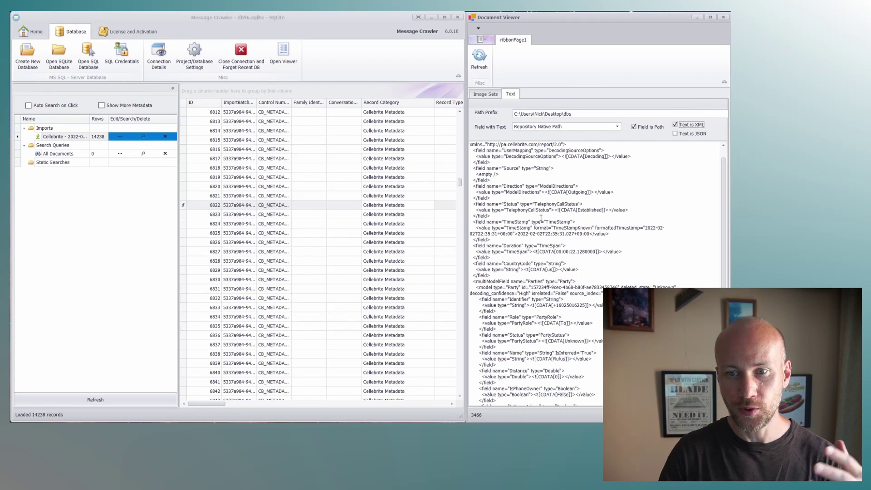
Display the record's extracted text using Repository Extracted Text Path and read through its node names, attributes and values
left_click(616, 127)
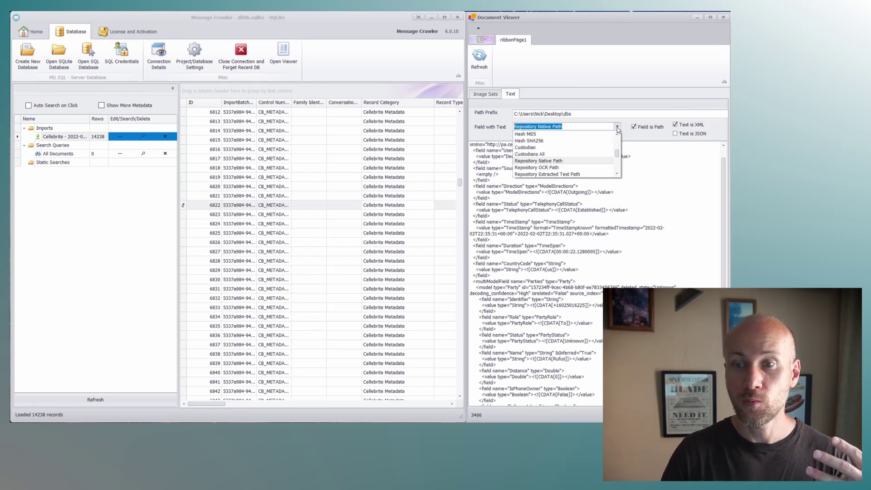
left_click(562, 175)
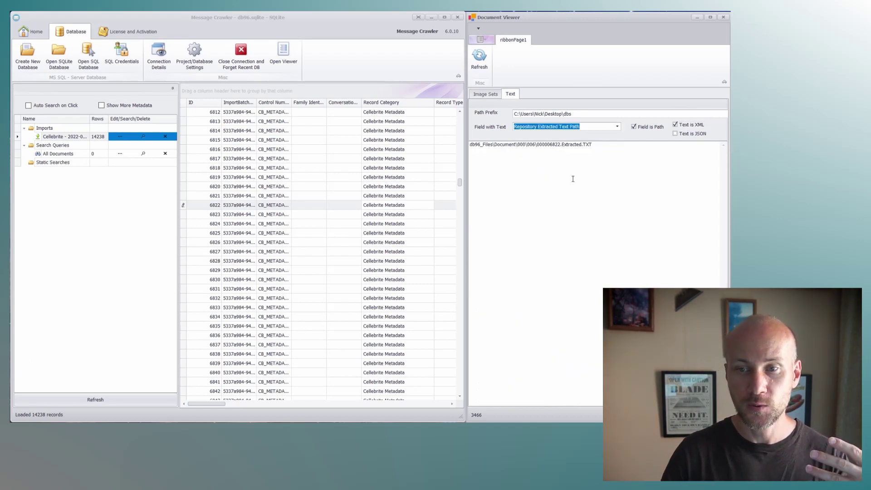
left_click(479, 56)
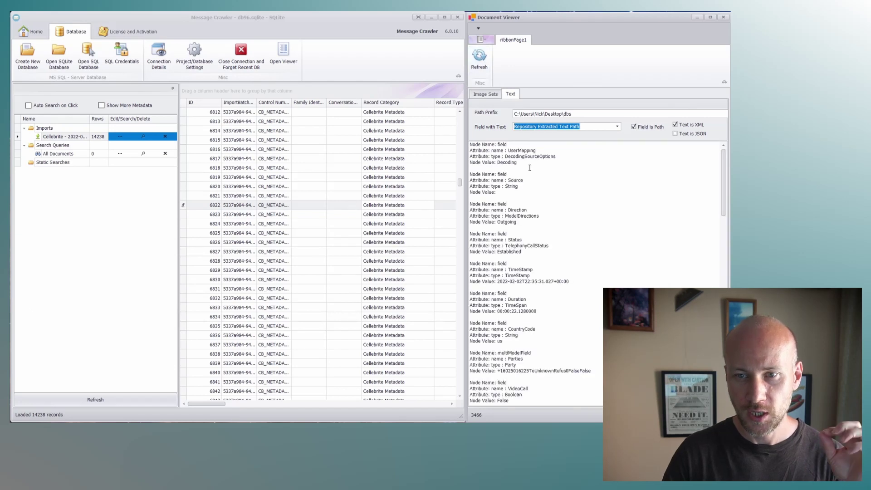
left_click(534, 270)
scroll(544, 277, "down", 2)
scroll(561, 292, "down", 13)
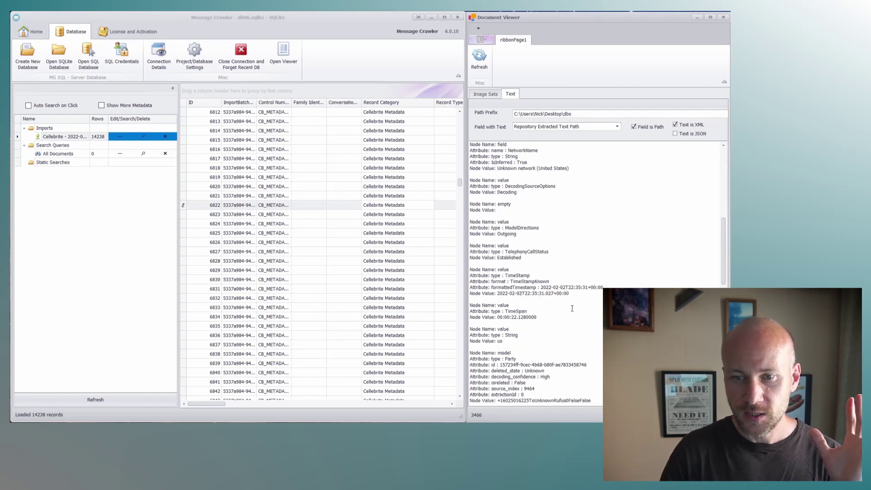
scroll(563, 305, "down", 5)
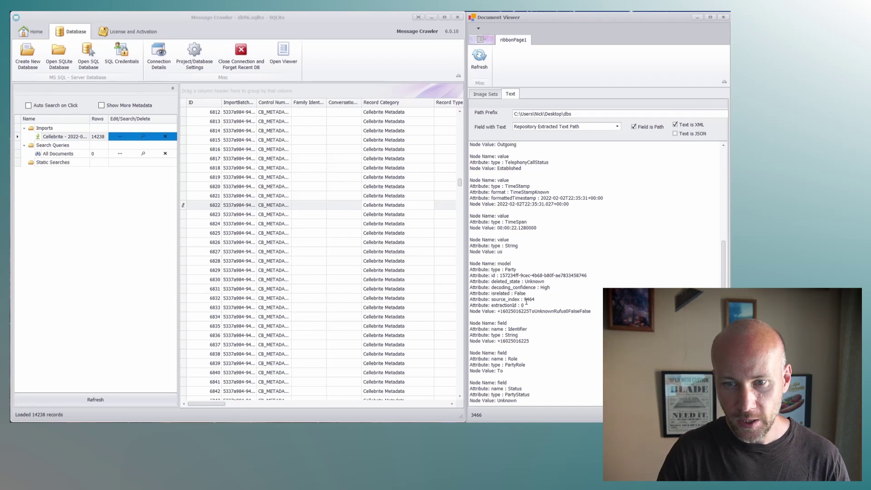
Examine the remaining party fields and values in record 6822's extracted text, down to the end
scroll(559, 338, "down", 15)
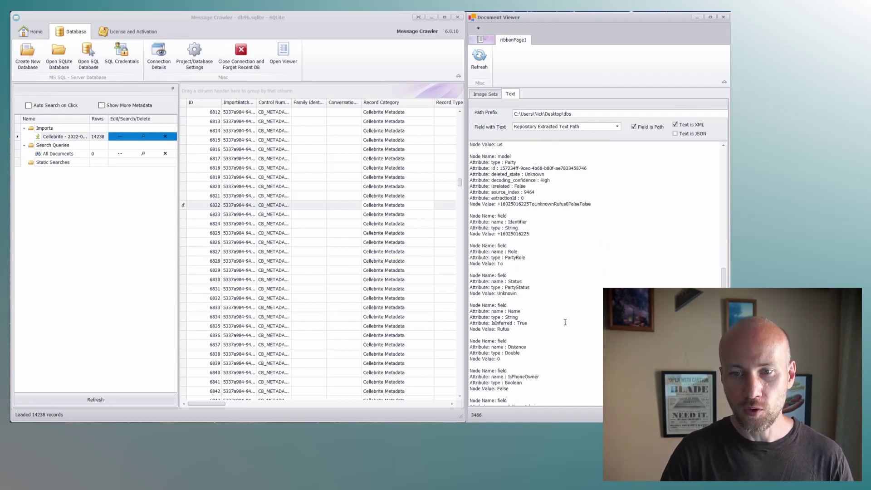
left_click_drag(581, 353, 490, 157)
left_click(572, 220)
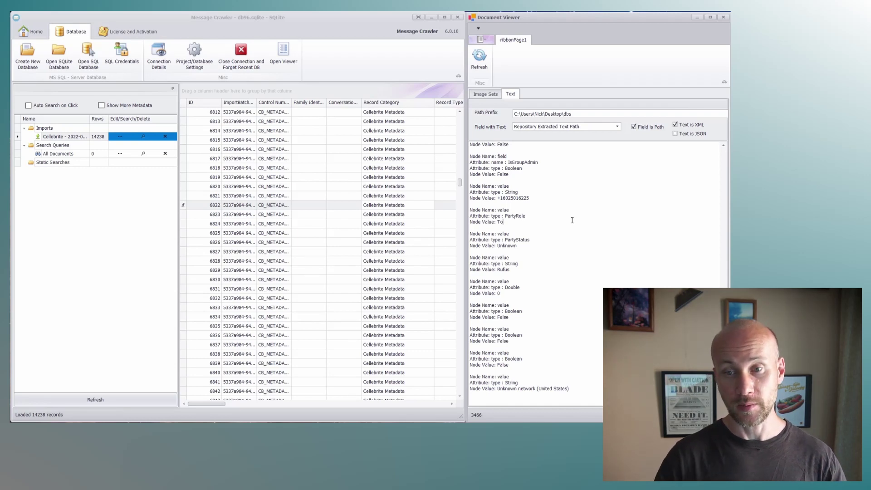
Switch the Document Viewer back to Repository Native Path, reload record 6822, and read its native XML to the end
left_click(617, 126)
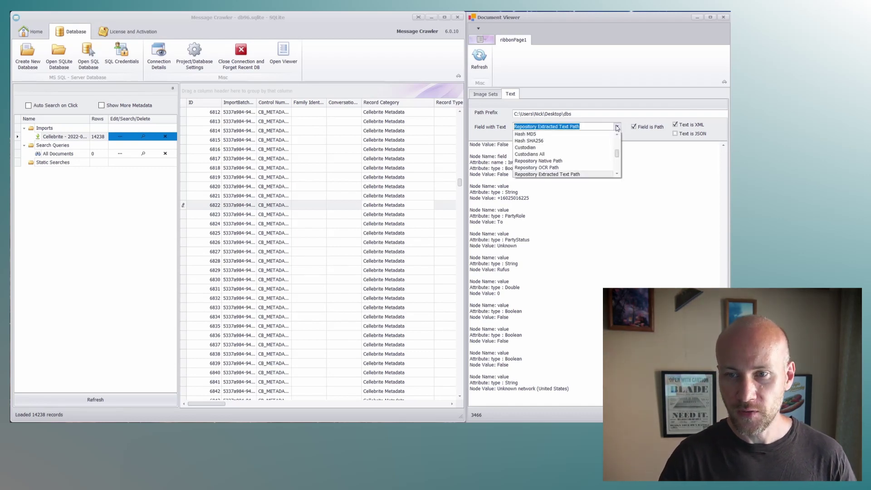
left_click(538, 161)
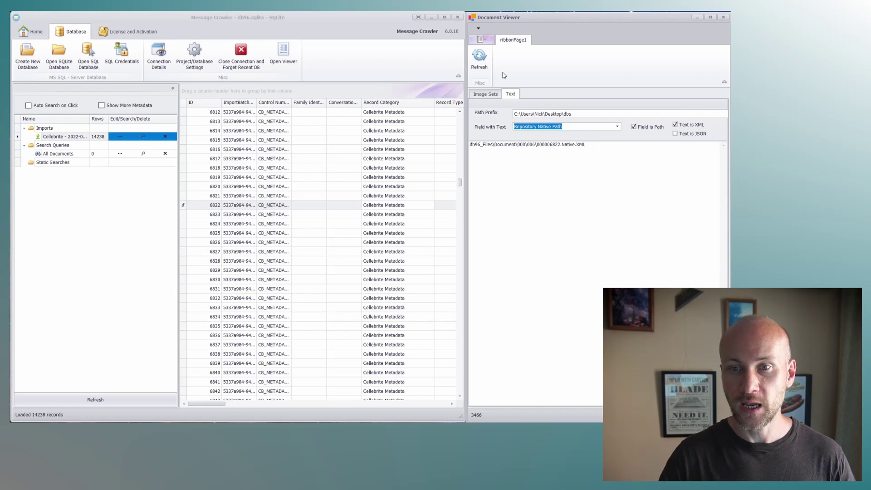
left_click(478, 58)
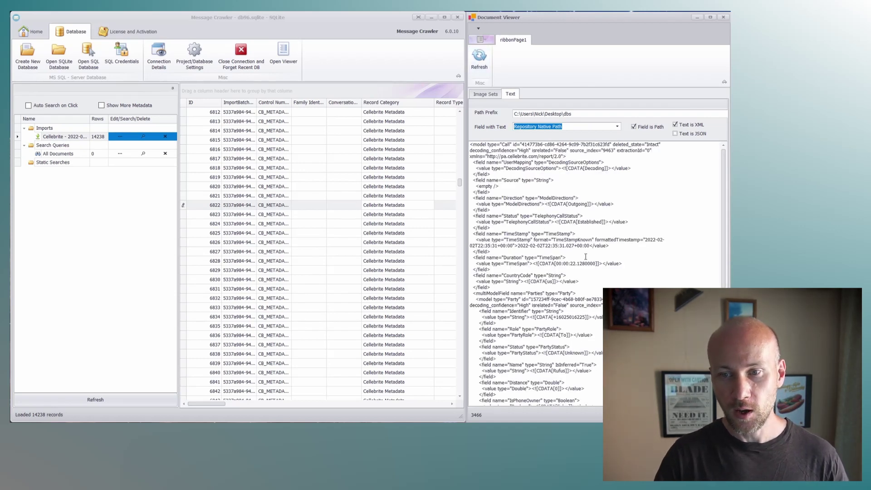
scroll(576, 248, "down", 5)
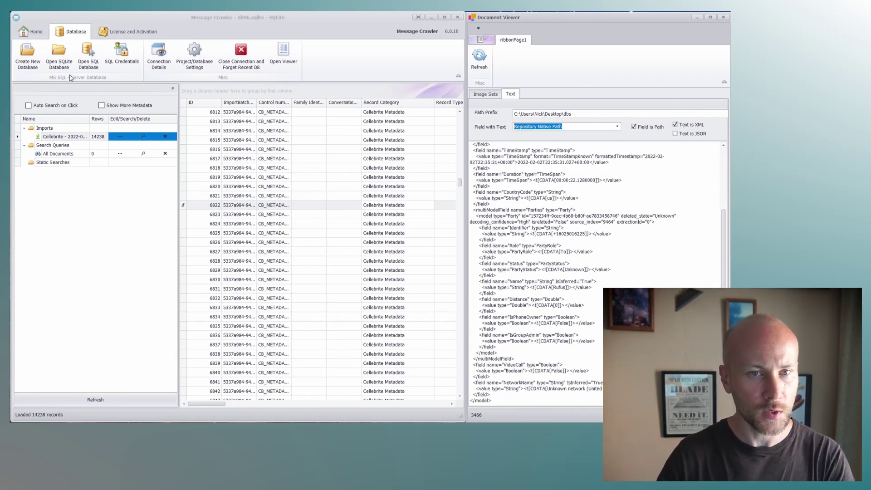
Look over the available conversion types, including Cellebrite XML - In Testing, without running one, and select record 6820
left_click(35, 34)
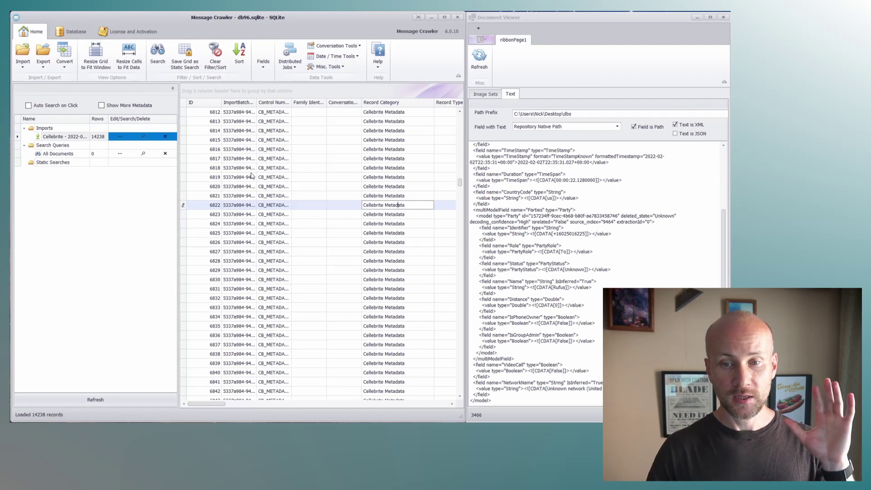
left_click(63, 71)
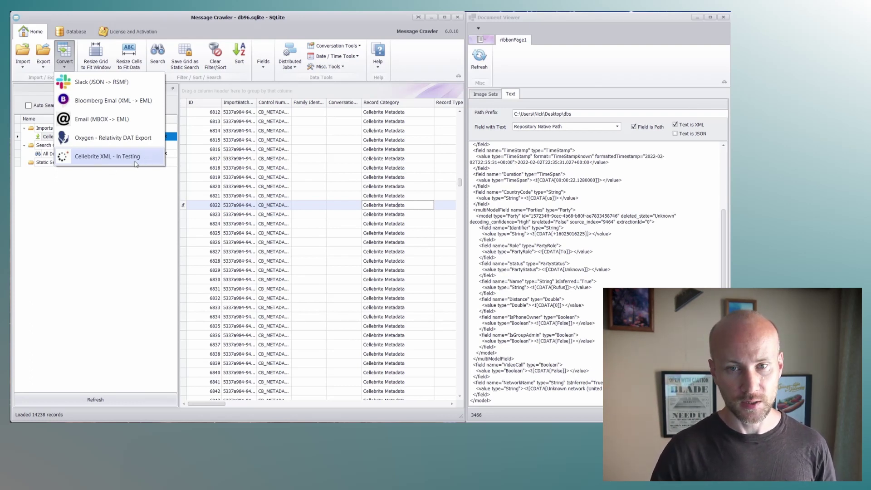
left_click(312, 188)
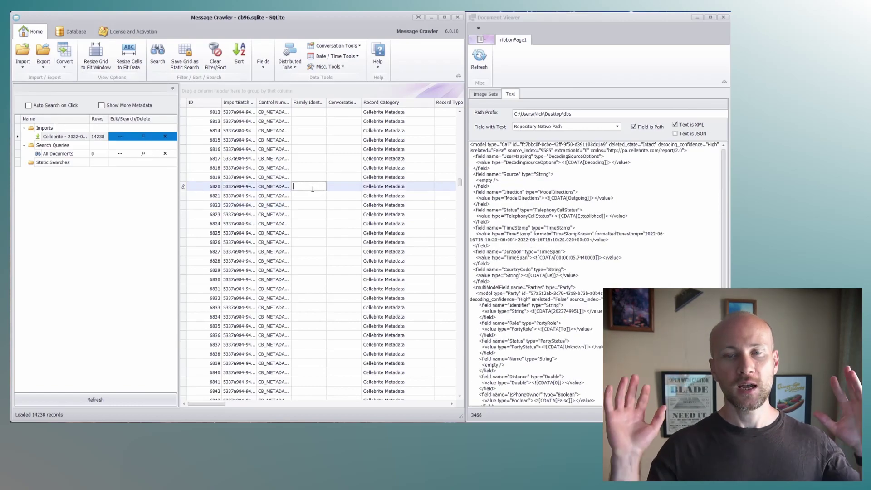